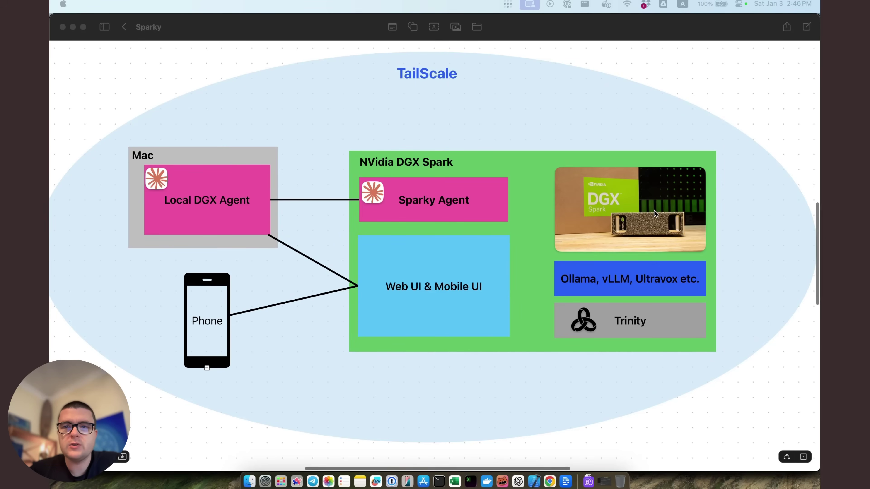
# Bring the Freeform Sparky diagram into focus and scroll around it.
pyautogui.click(669, 206)
pyautogui.scroll(10, 669, 207)
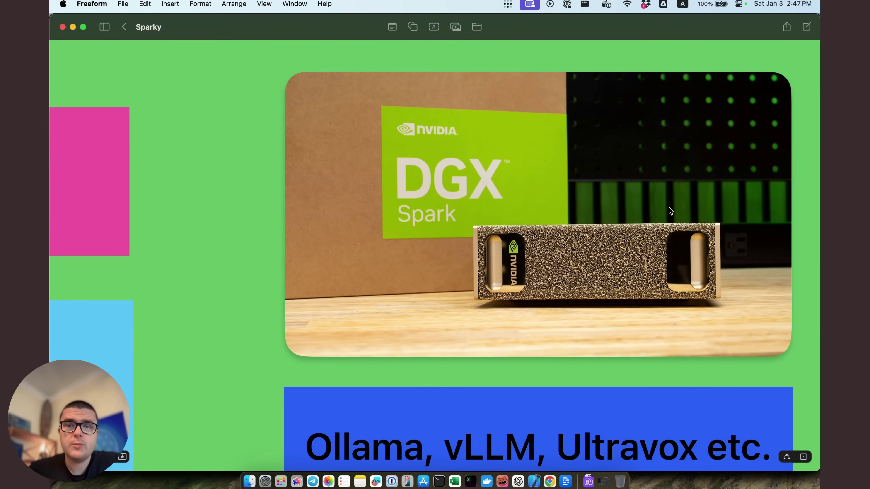
pyautogui.scroll(-10, 669, 206)
pyautogui.scroll(-2, 669, 207)
pyautogui.scroll(5, 669, 207)
pyautogui.scroll(-5, 669, 206)
pyautogui.scroll(2, 669, 207)
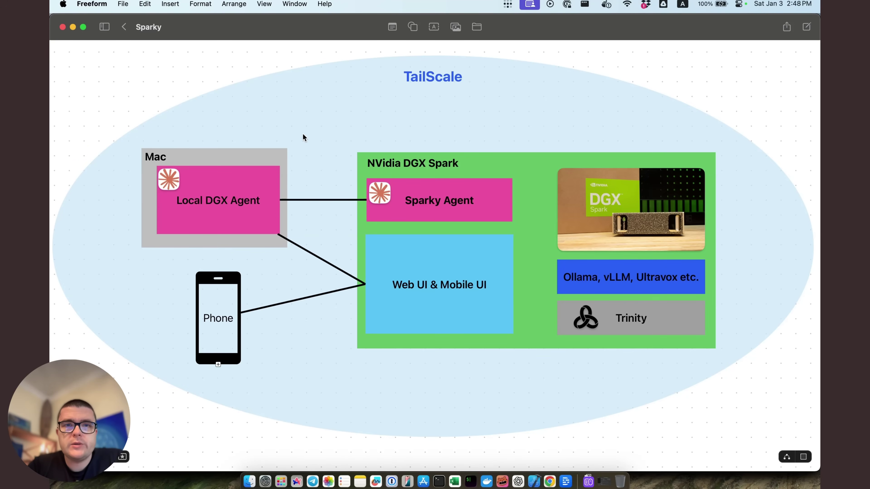
# Check the Tailscale status and select the DGX Spark, TailScale, Sparky Agent and Local DGX Agent elements.
pyautogui.click(508, 4)
pyautogui.click(428, 86)
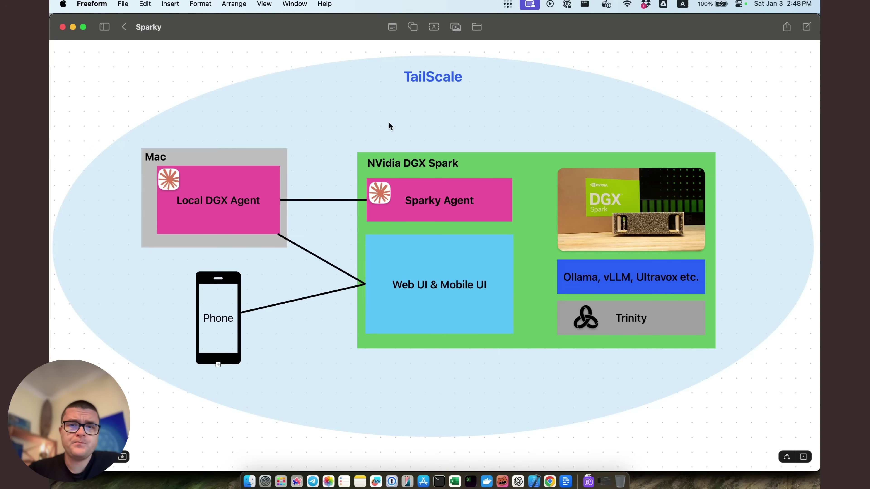
pyautogui.click(458, 168)
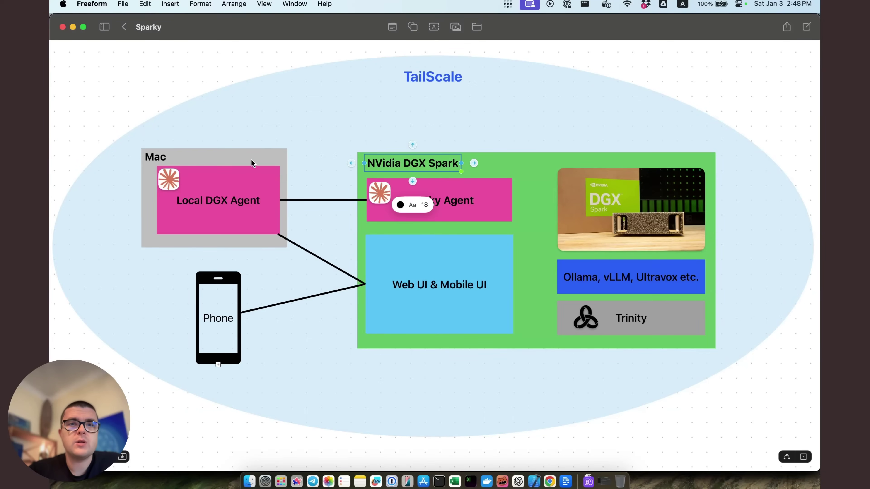
pyautogui.click(255, 278)
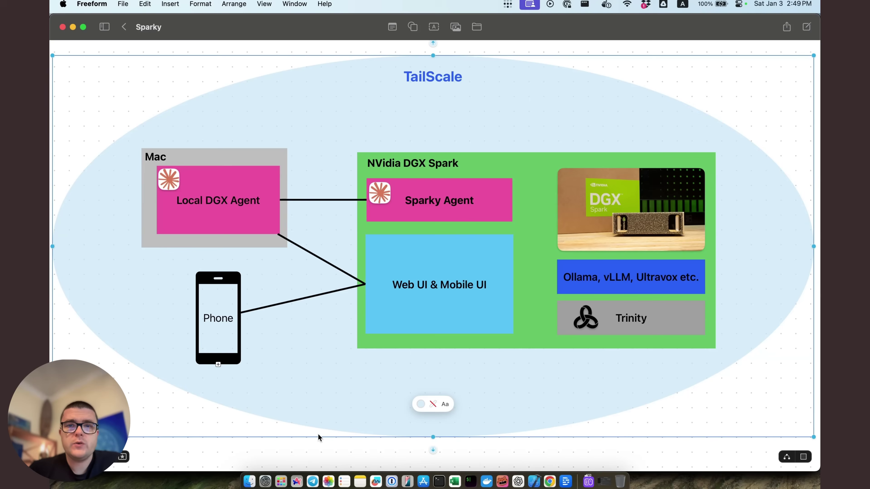
pyautogui.click(479, 200)
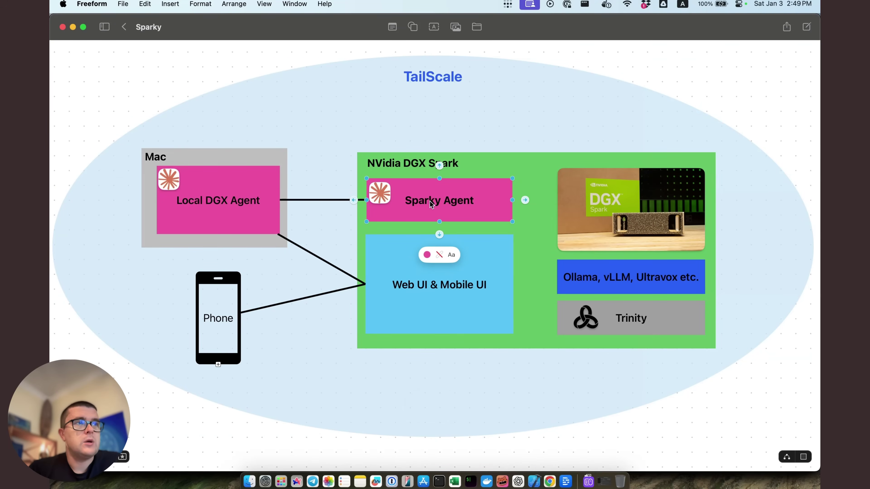
pyautogui.click(522, 140)
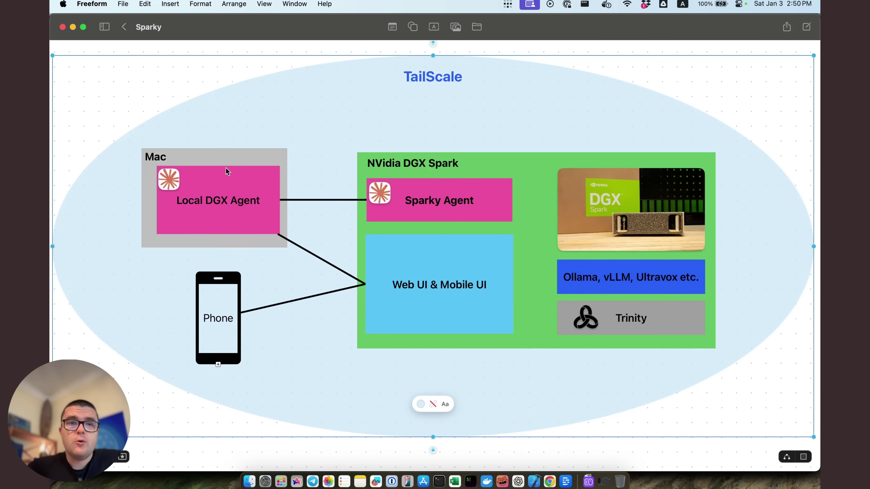
pyautogui.click(225, 205)
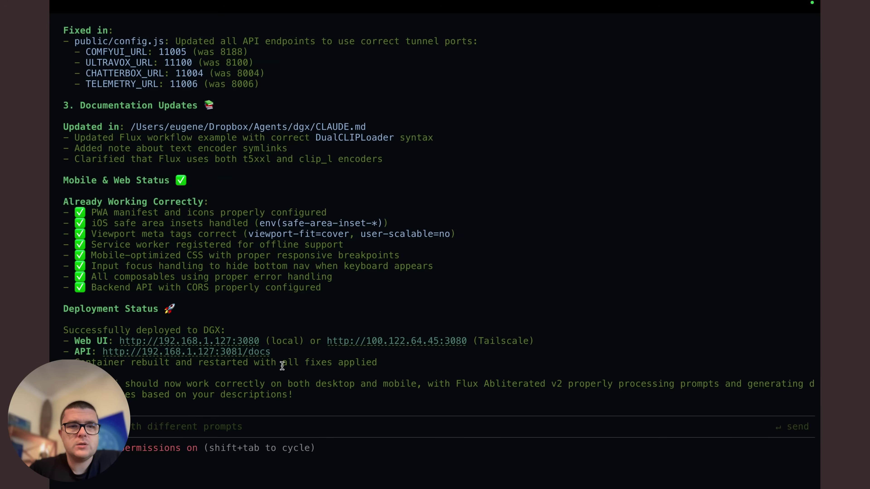
# Empty the Claude Code conversation with /clear, then return to the Freeform diagram.
pyautogui.scroll(15, 356, 237)
pyautogui.scroll(-15, 356, 236)
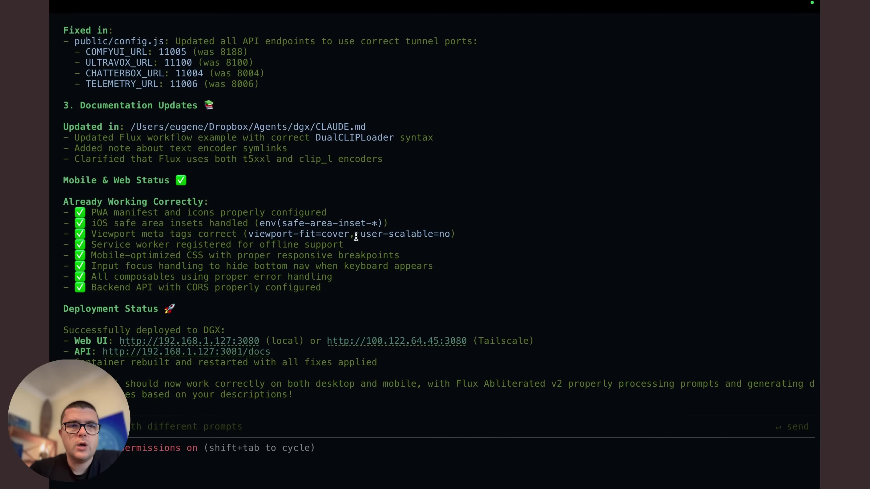
pyautogui.write('/clear')
pyautogui.press('Return')
pyautogui.hotkey('ctrl', 'Left')
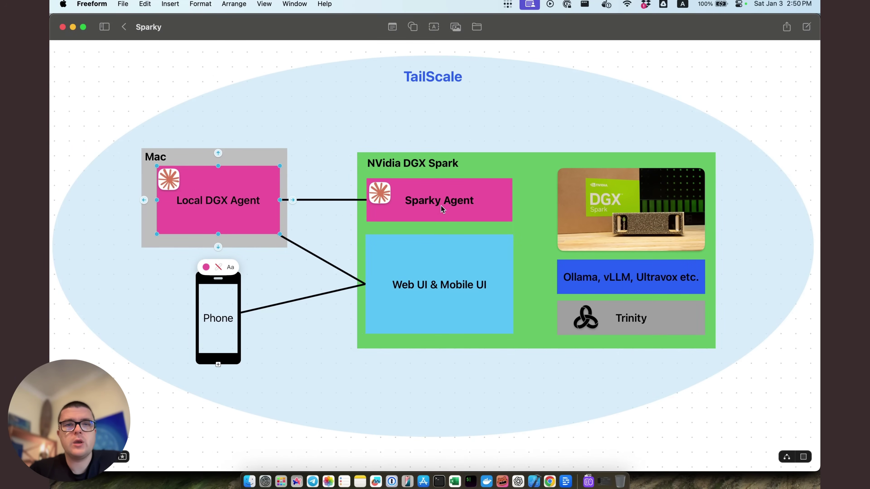
# Deselect the Local DGX Agent box and bring the Sparky dashboard in Arc forward.
pyautogui.press('Escape')
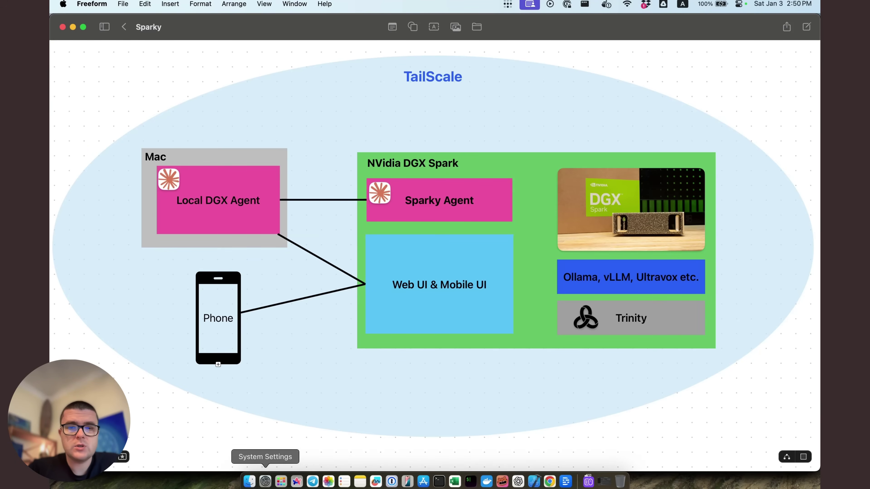
pyautogui.click(296, 482)
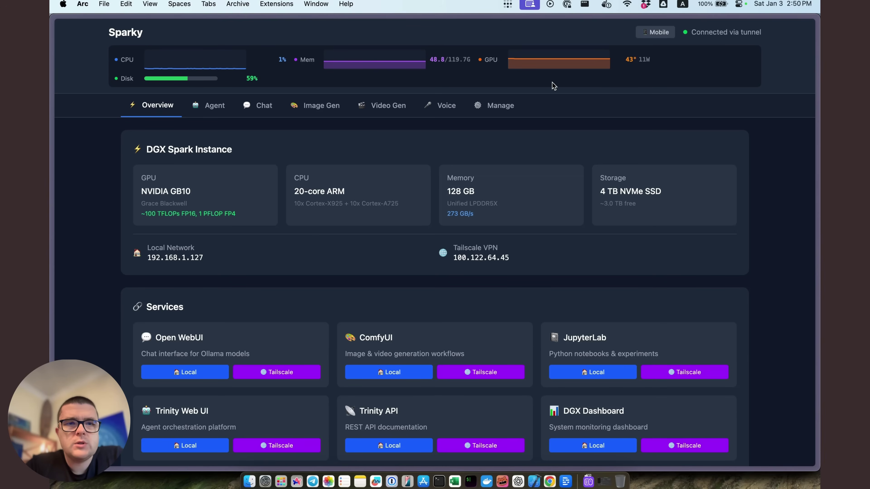
# Highlight the NVIDIA GB10 GPU name and 128 GB memory, then scroll down to Services and Available Models.
pyautogui.moveTo(138, 185); pyautogui.dragTo(246, 192)
pyautogui.click(378, 188)
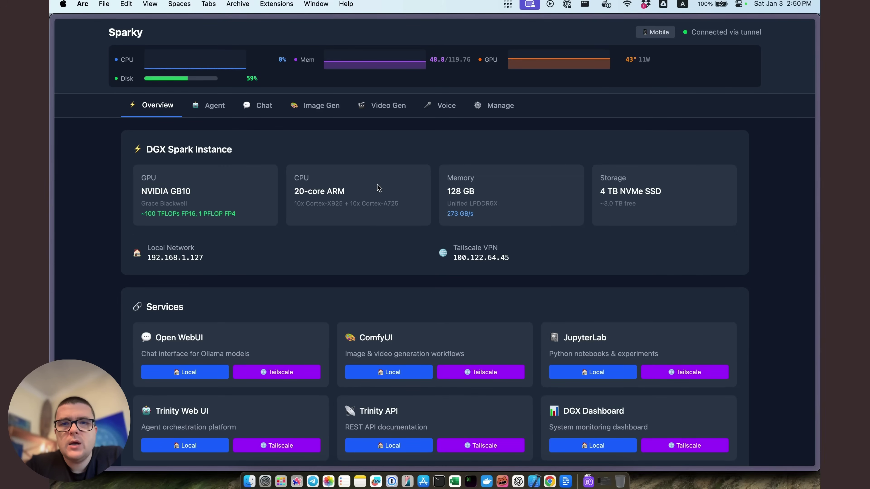
pyautogui.doubleClick(453, 190)
pyautogui.click(517, 207)
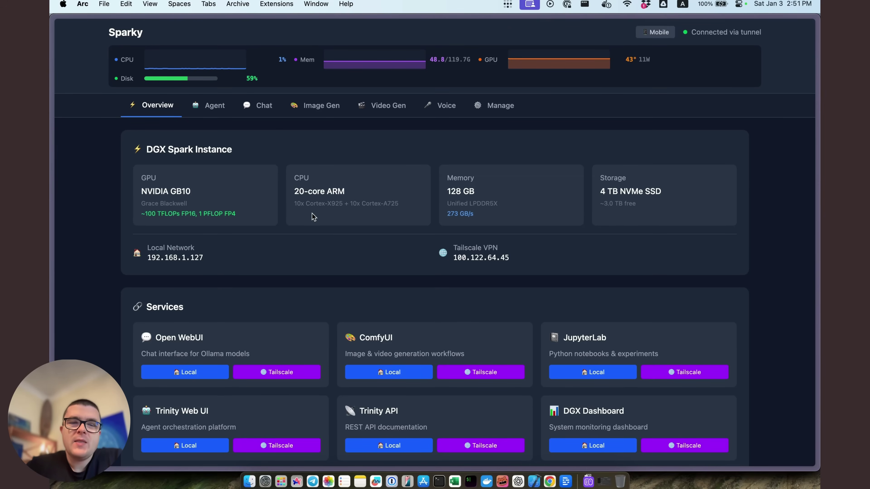
pyautogui.scroll(-4, 312, 217)
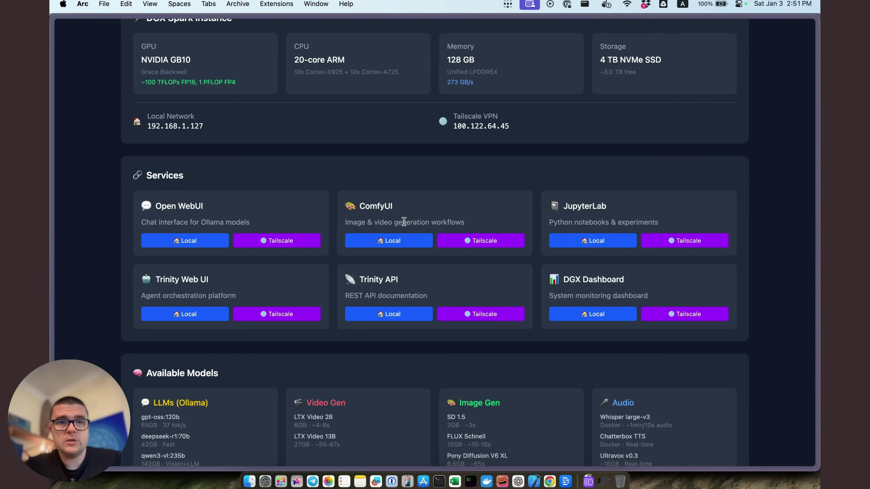
pyautogui.scroll(-1, 404, 222)
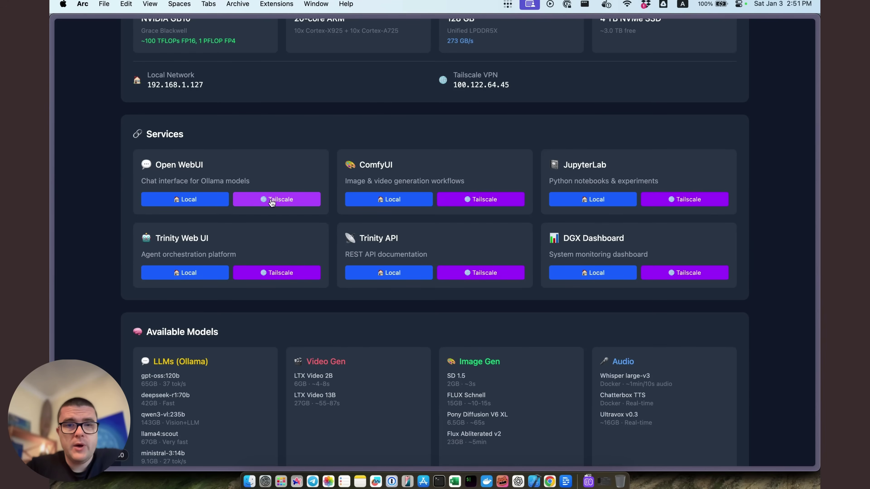
pyautogui.click(279, 203)
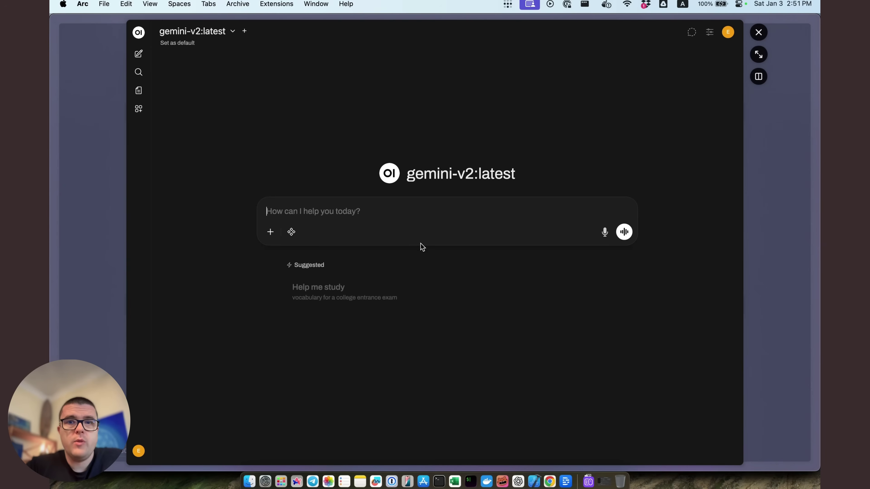
pyautogui.click(231, 35)
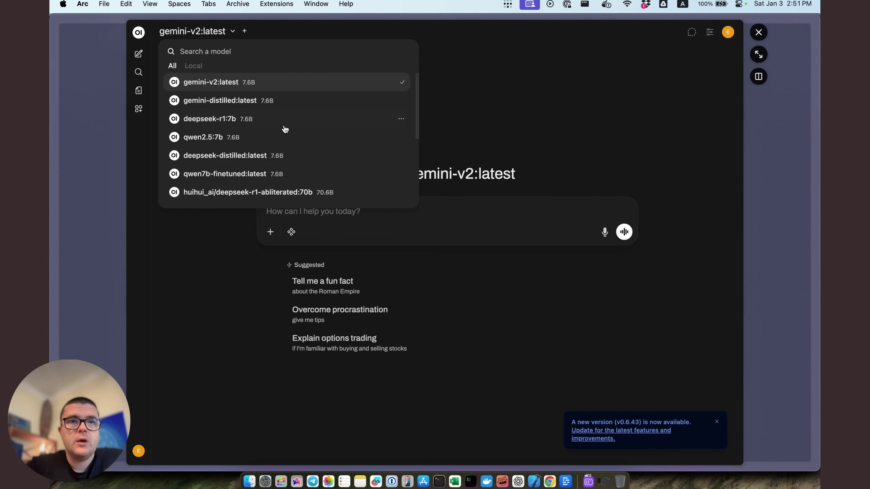
pyautogui.click(501, 116)
pyautogui.click(767, 33)
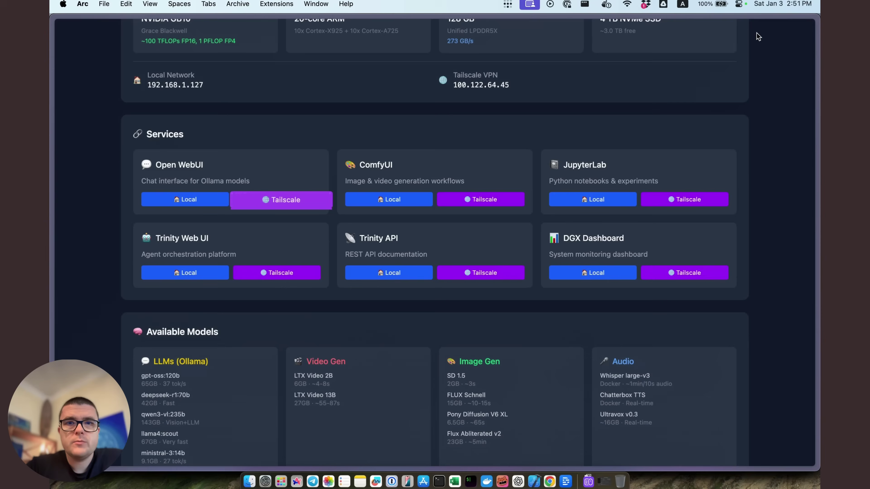
pyautogui.click(480, 203)
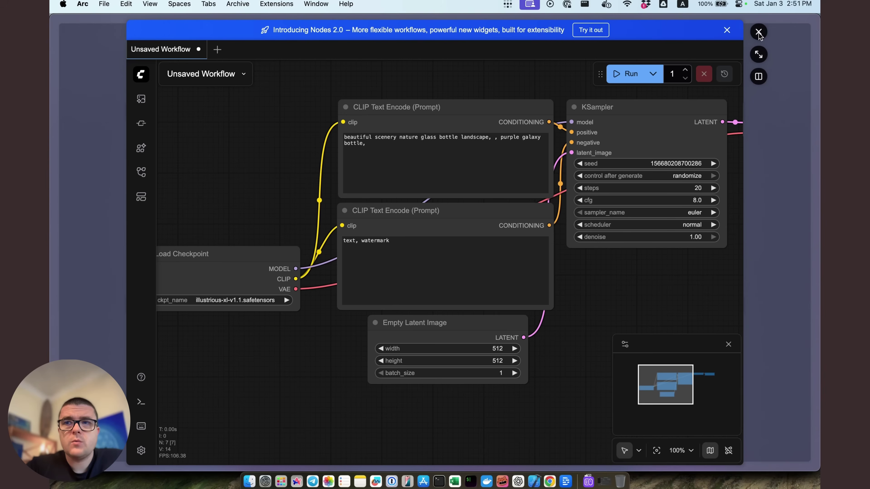
pyautogui.click(759, 32)
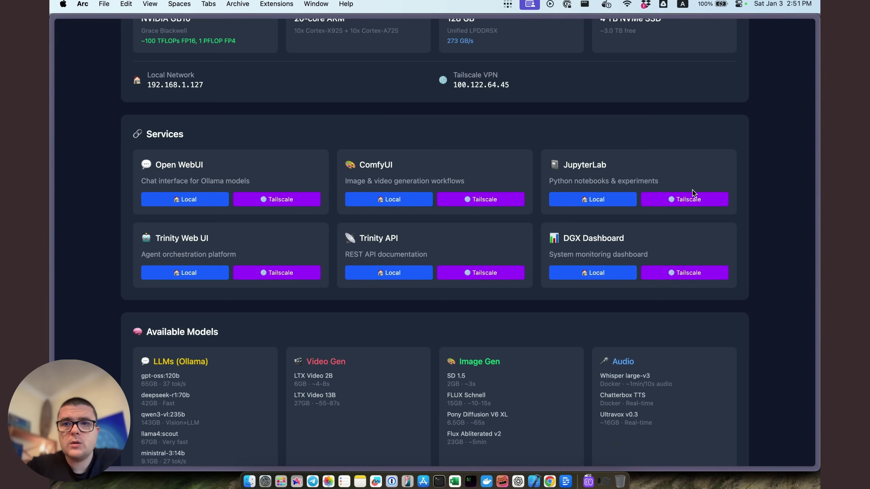
pyautogui.click(294, 274)
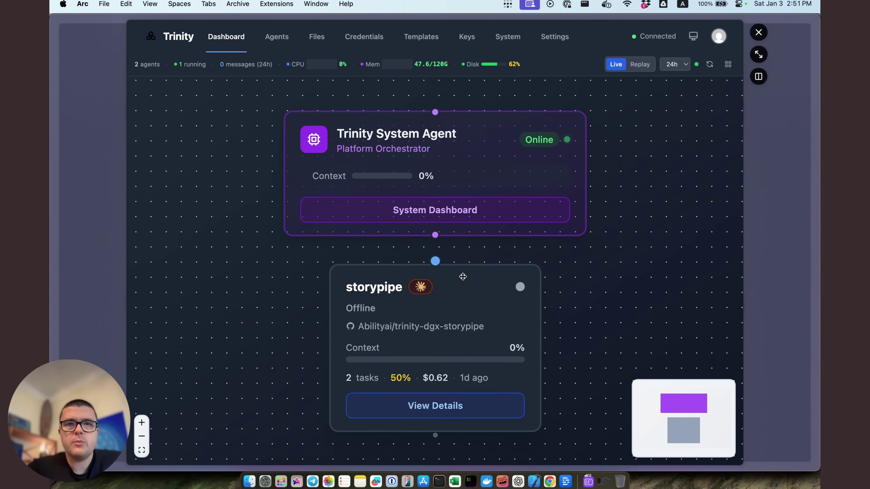
pyautogui.scroll(-2, 462, 277)
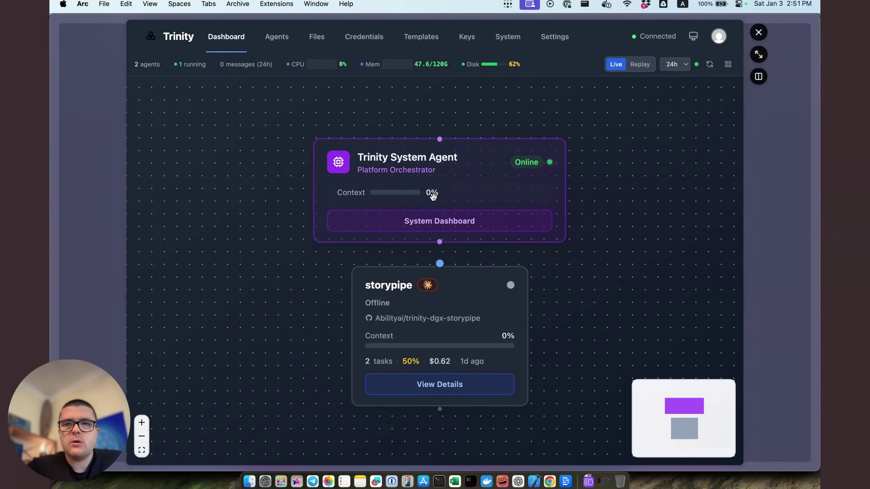
pyautogui.click(759, 32)
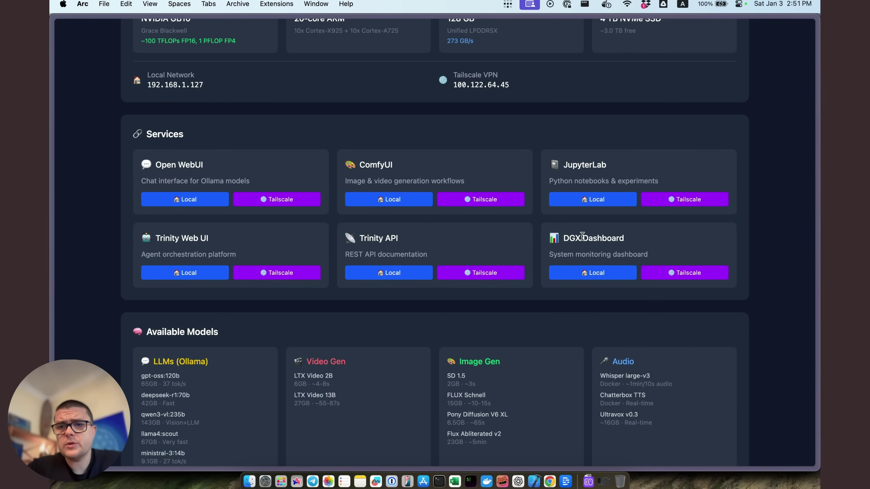
# Try the DGX Dashboard Tailscale link, review the Installed Ollama Models, then scroll back to the top.
pyautogui.click(699, 276)
pyautogui.click(759, 32)
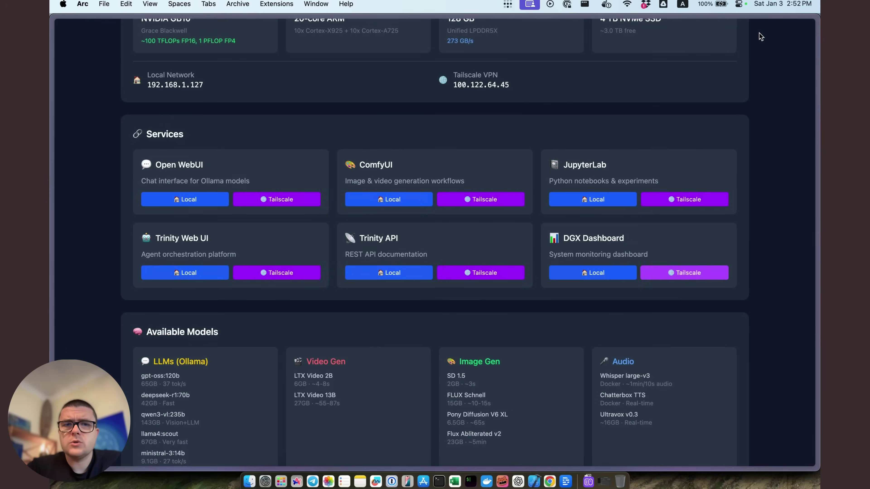
pyautogui.scroll(-5, 533, 298)
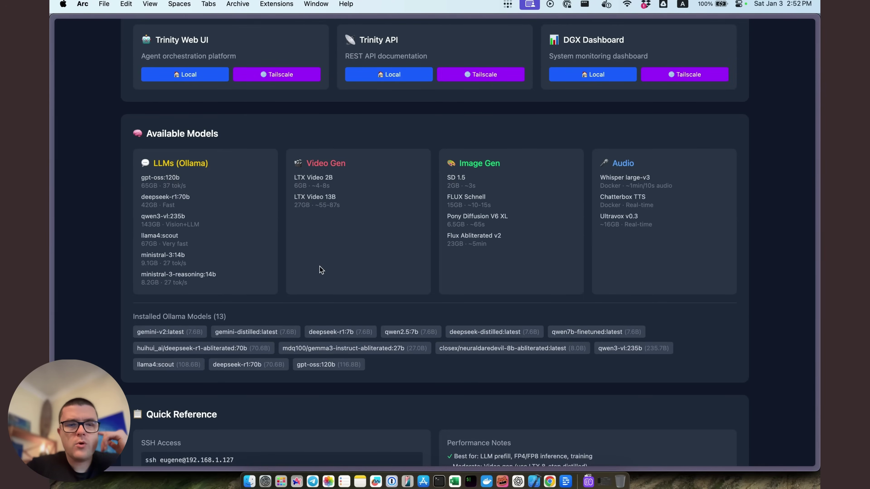
pyautogui.scroll(-2, 320, 266)
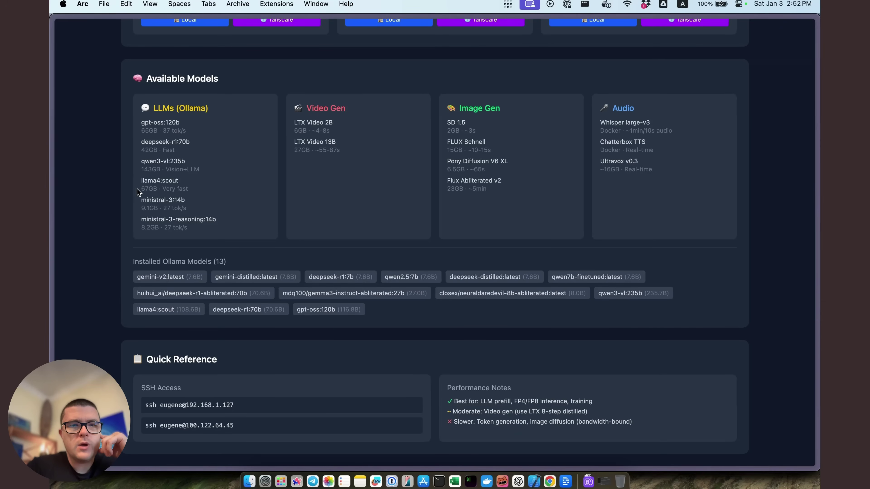
pyautogui.doubleClick(150, 220)
pyautogui.click(223, 198)
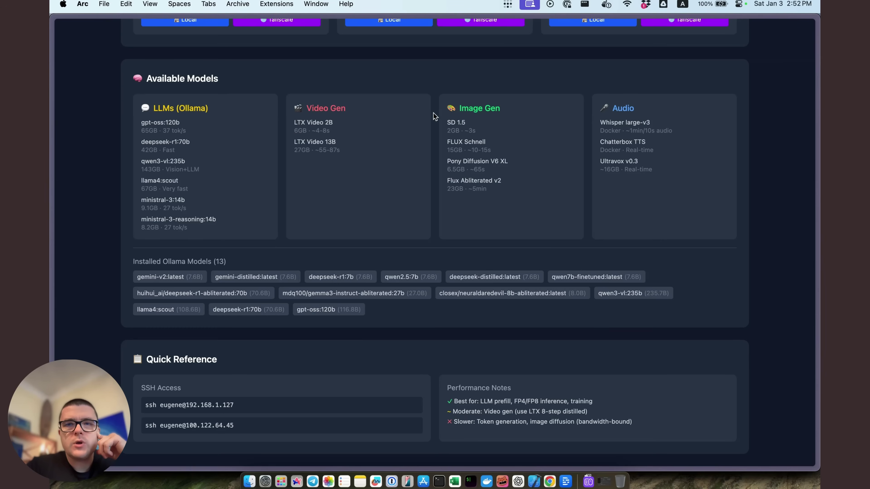
pyautogui.scroll(15, 349, 117)
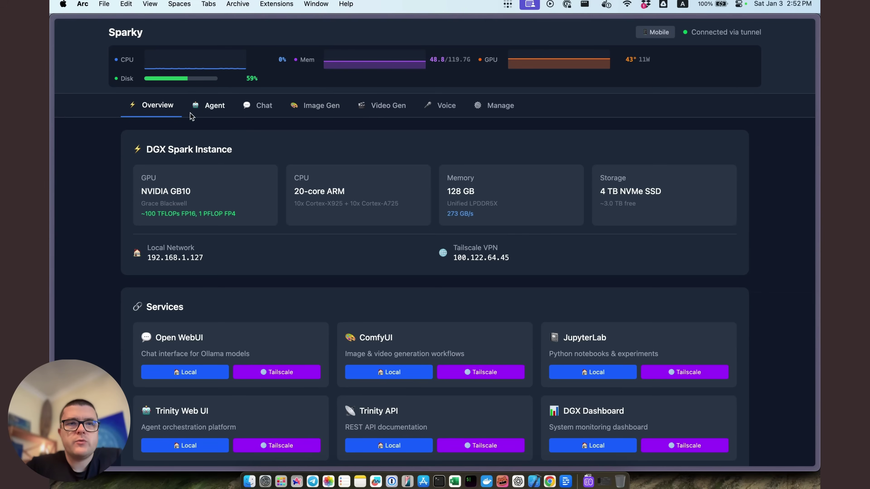
# Send 'hey' to the Claude Code agent in the Sparky Agent tab.
pyautogui.click(219, 109)
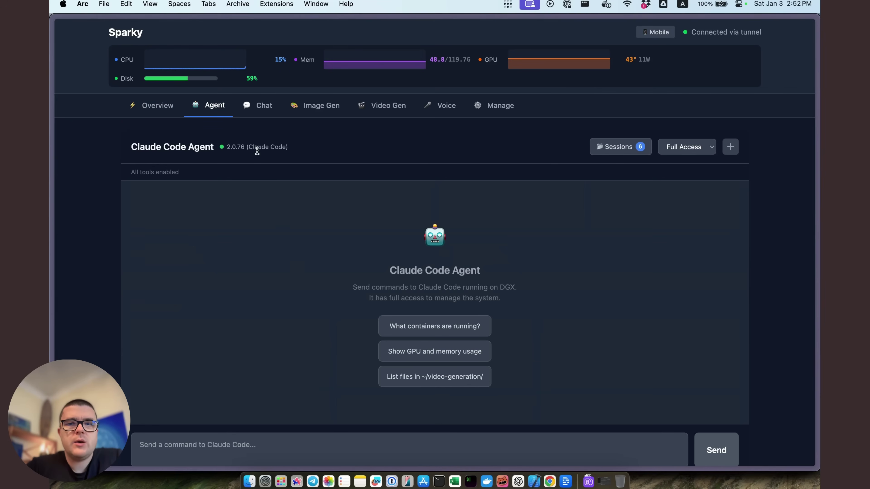
pyautogui.press('super+Tab')
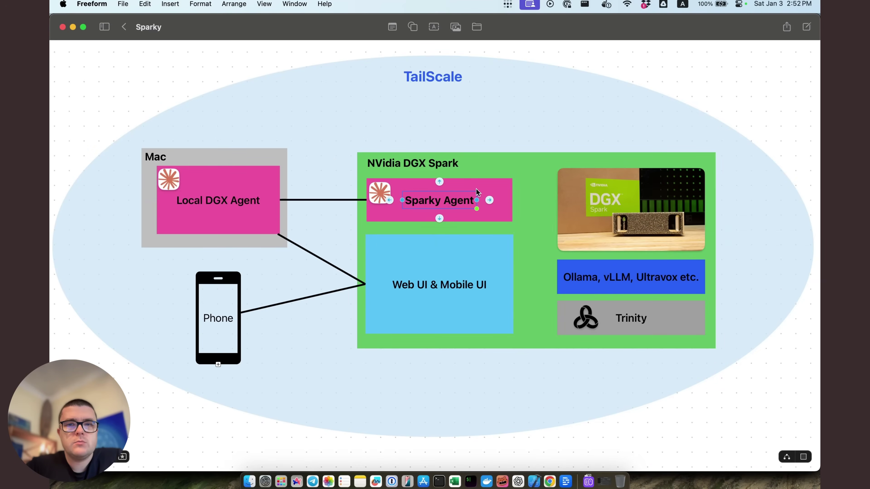
pyautogui.press('super+Tab')
pyautogui.click(291, 451)
pyautogui.write('hey')
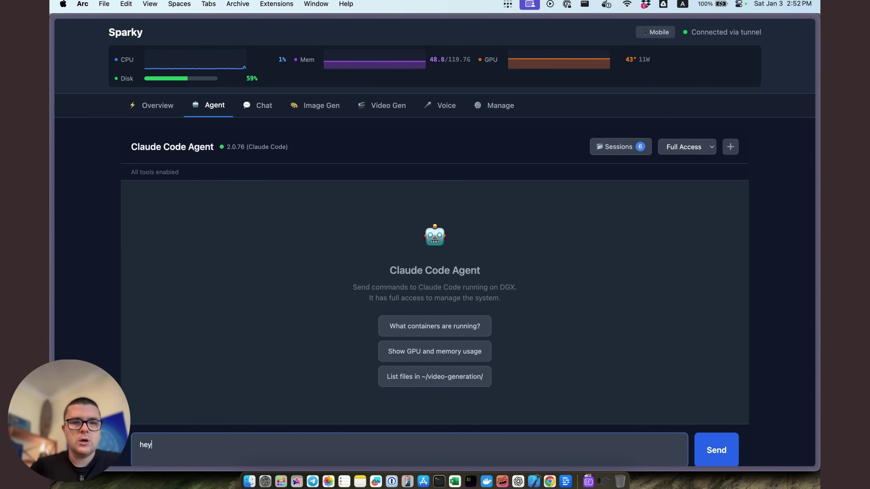
pyautogui.press('Return')
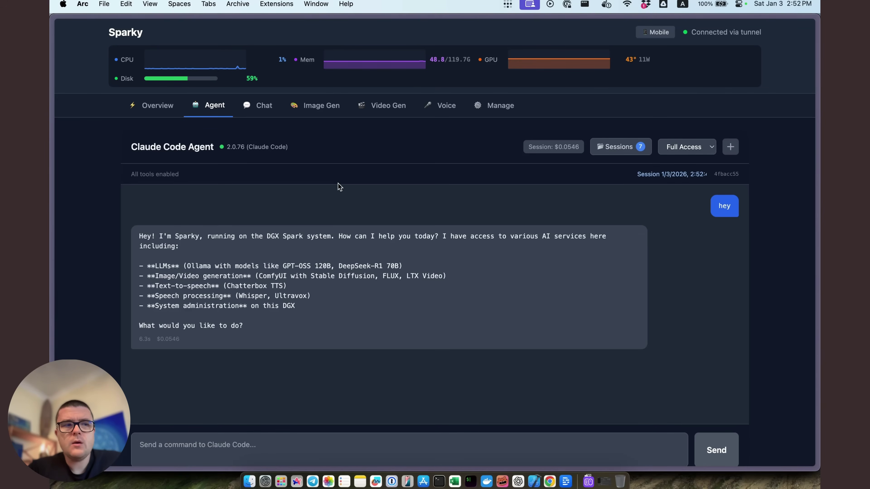
# Open the Chat tab, choose qwen2.5:7b as the model and load it into memory.
pyautogui.click(260, 105)
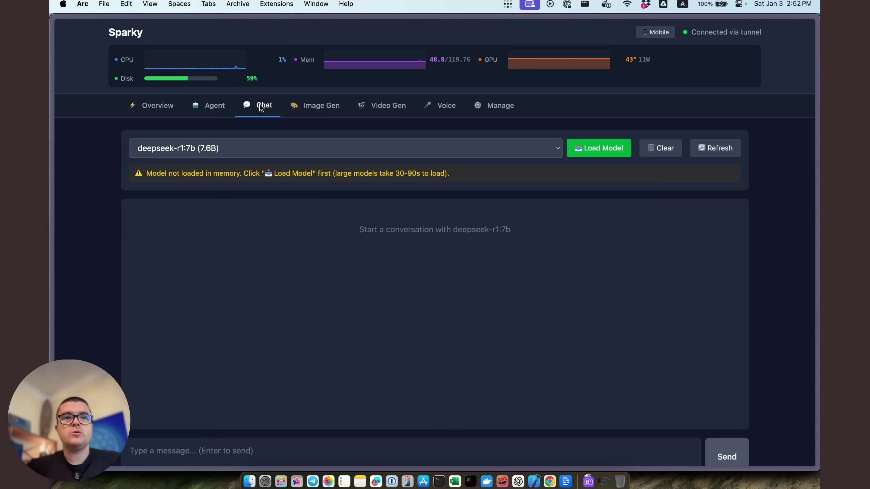
pyautogui.click(319, 157)
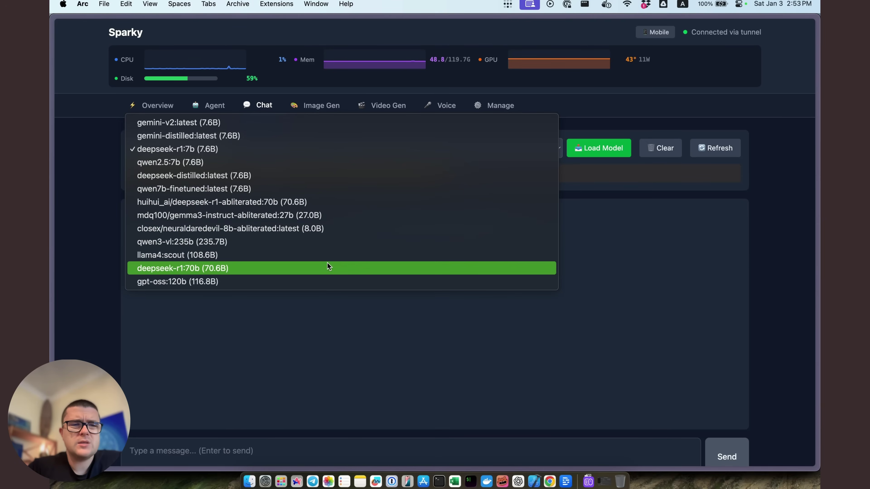
pyautogui.click(344, 326)
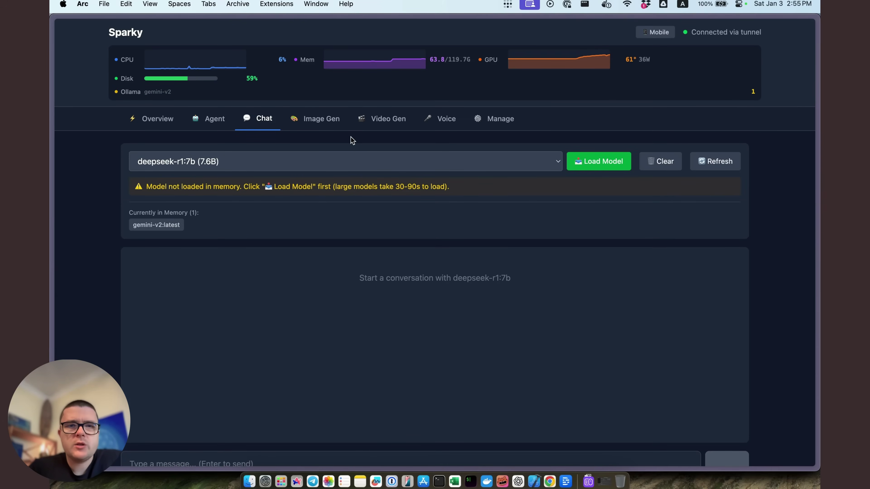
pyautogui.click(356, 162)
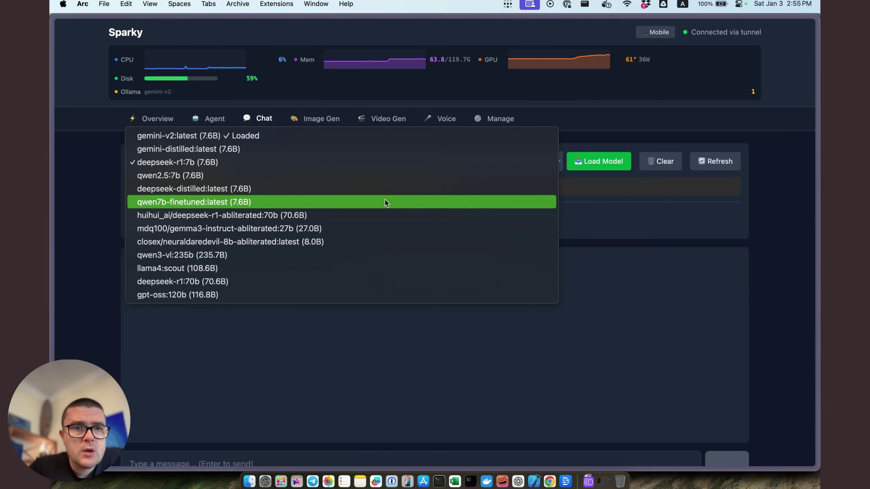
pyautogui.click(395, 180)
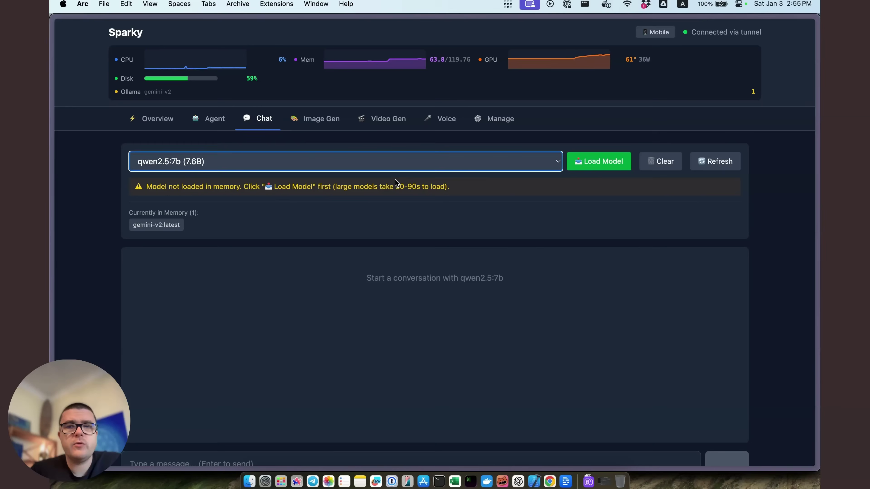
pyautogui.click(608, 167)
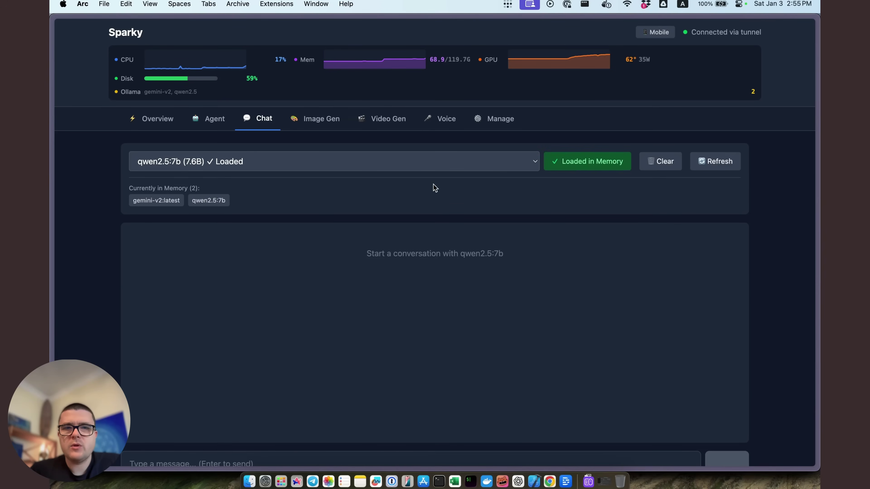
# Send 'hey' to qwen2.5:7b and highlight part of its hello reply.
pyautogui.scroll(-1, 432, 199)
pyautogui.scroll(-2, 431, 203)
pyautogui.click(314, 437)
pyautogui.write('hey')
pyautogui.press('Return')
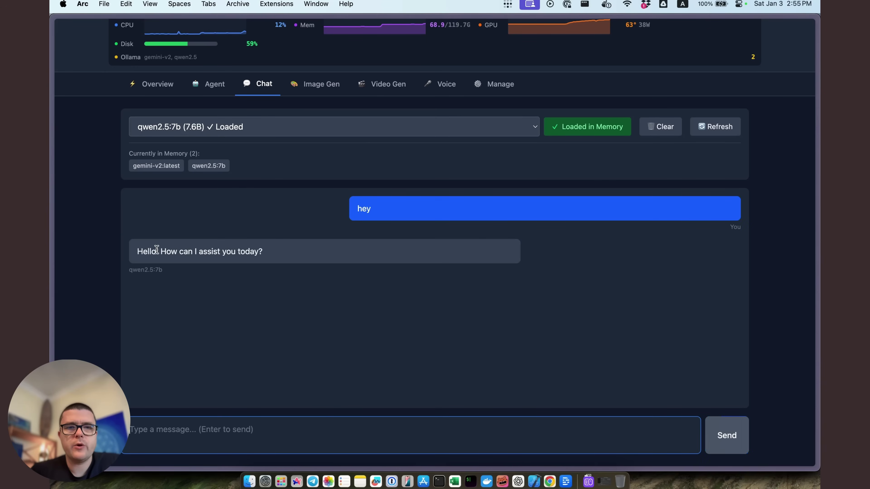
pyautogui.moveTo(157, 251); pyautogui.dragTo(287, 253)
pyautogui.click(287, 253)
# Browse the chat model list while keeping qwen2.5:7b, then go to the Image Gen page.
pyautogui.scroll(3, 287, 240)
pyautogui.click(300, 165)
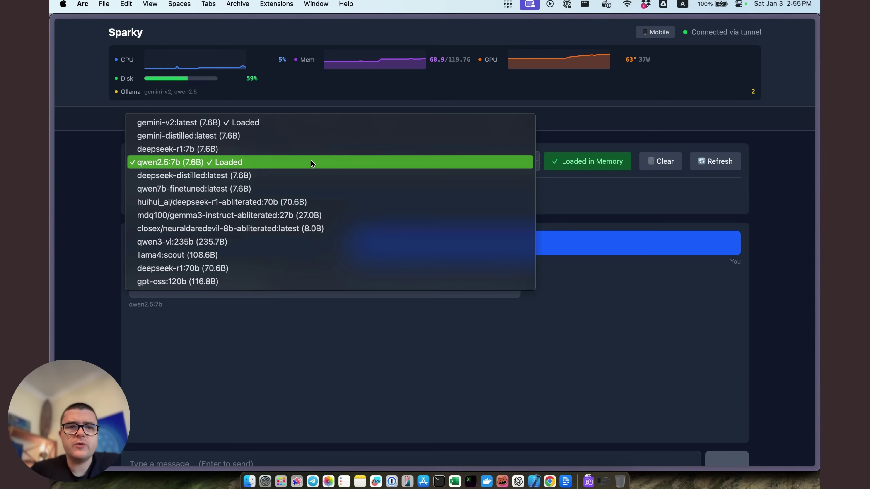
pyautogui.click(769, 253)
pyautogui.click(329, 160)
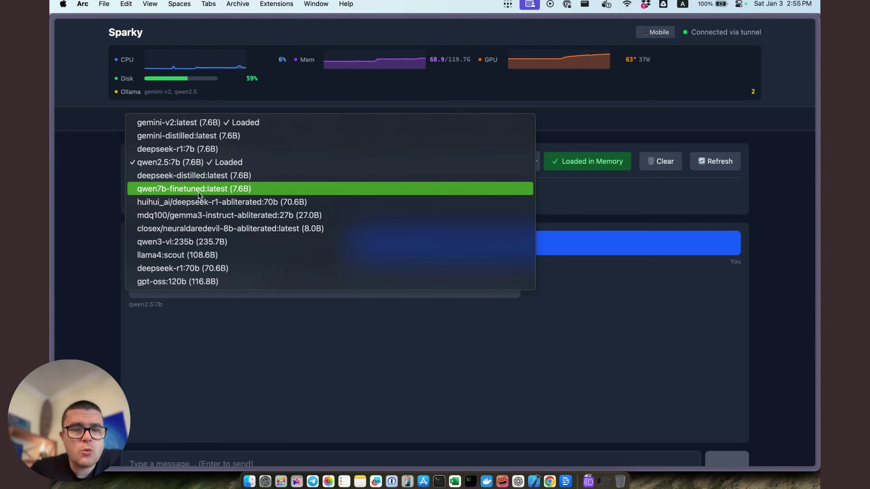
pyautogui.click(797, 217)
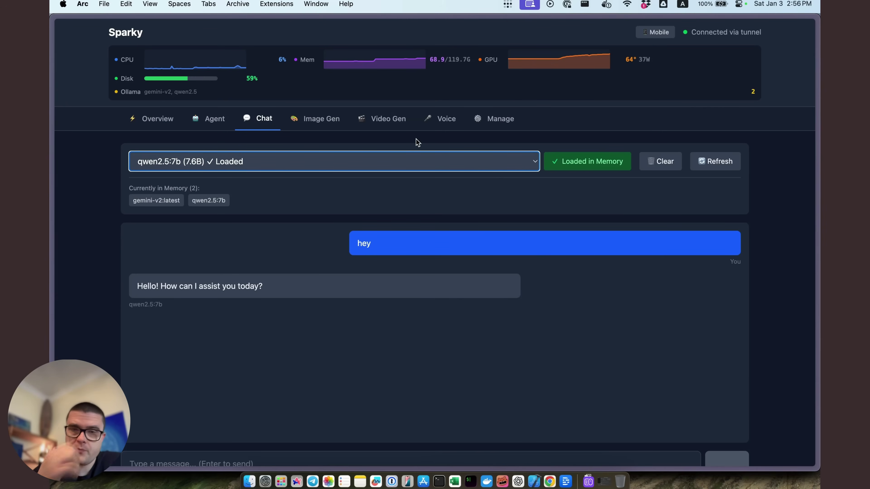
pyautogui.click(315, 118)
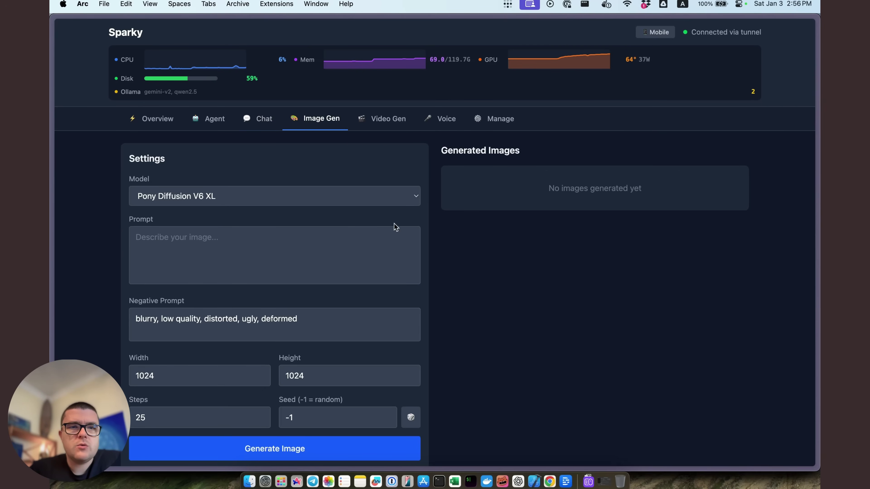
# Look over the image model list, then open Video Gen keeping LTX Video 2B (Fast).
pyautogui.click(367, 194)
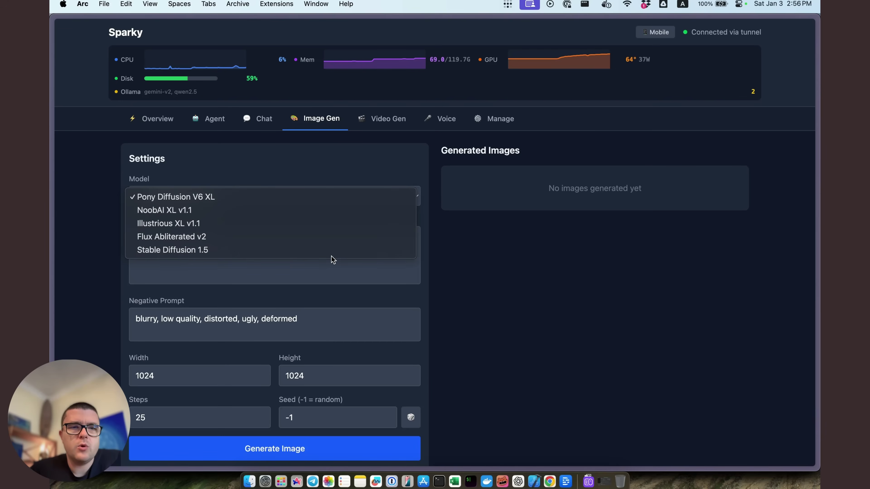
pyautogui.click(392, 118)
pyautogui.click(314, 195)
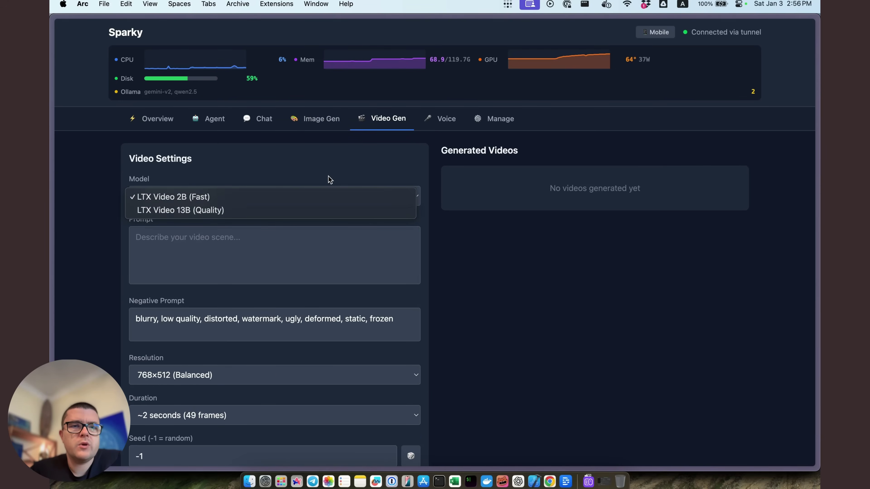
pyautogui.click(343, 169)
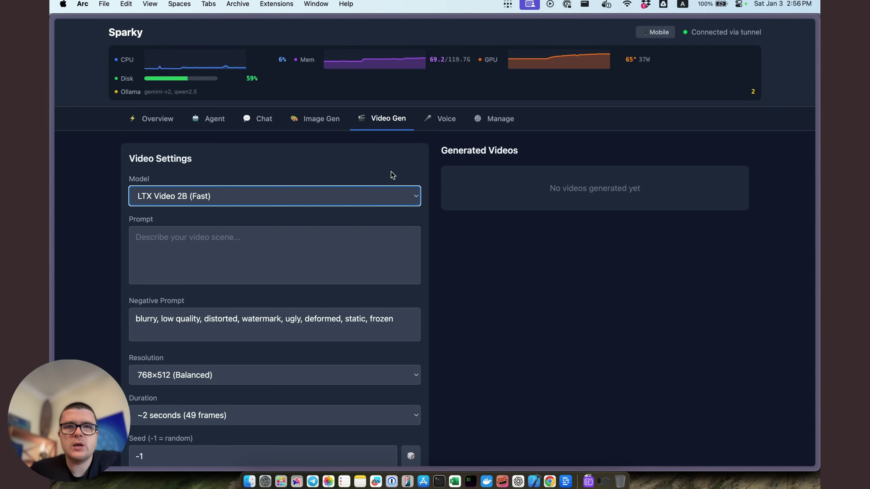
# Read over the Voice Chat page, then go to the Manage page with overview and top processes.
pyautogui.click(442, 113)
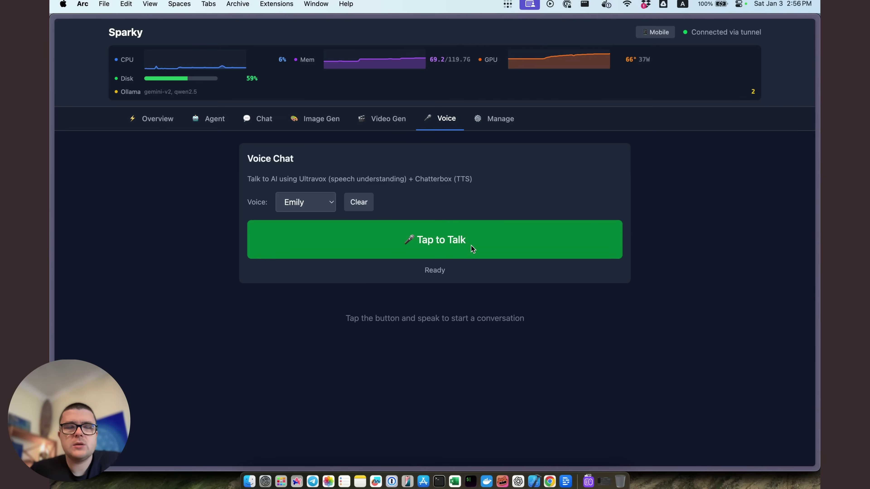
pyautogui.moveTo(300, 178); pyautogui.dragTo(323, 176)
pyautogui.click(346, 177)
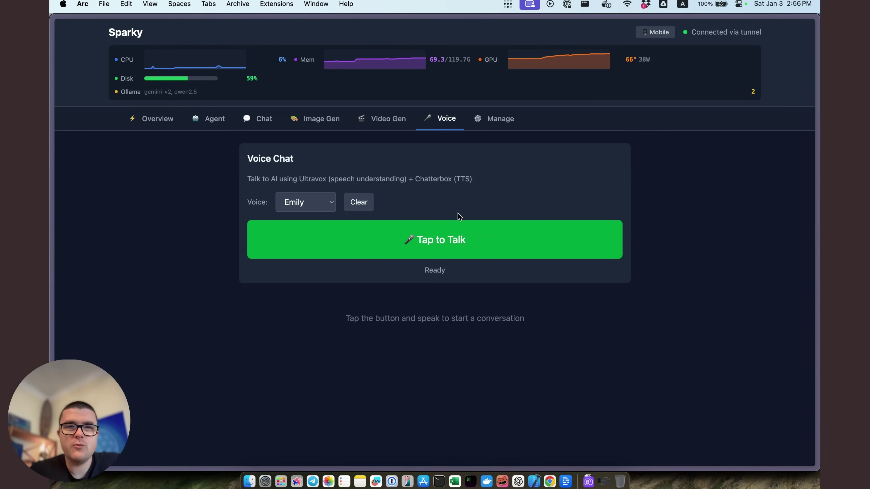
pyautogui.click(506, 121)
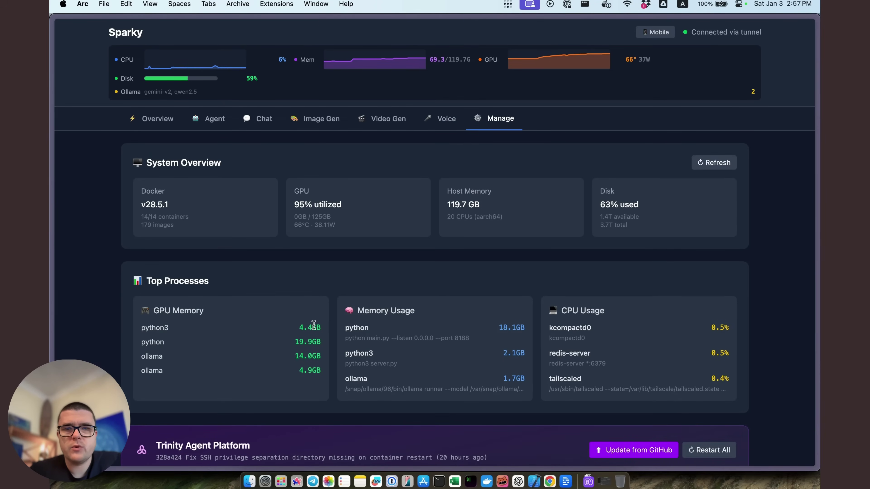
pyautogui.scroll(-3, 630, 375)
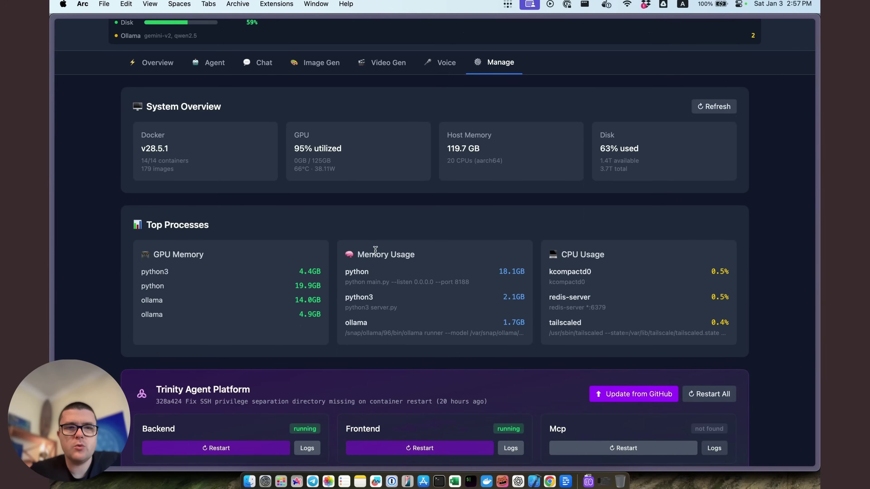
pyautogui.scroll(-8, 400, 316)
pyautogui.scroll(-10, 401, 318)
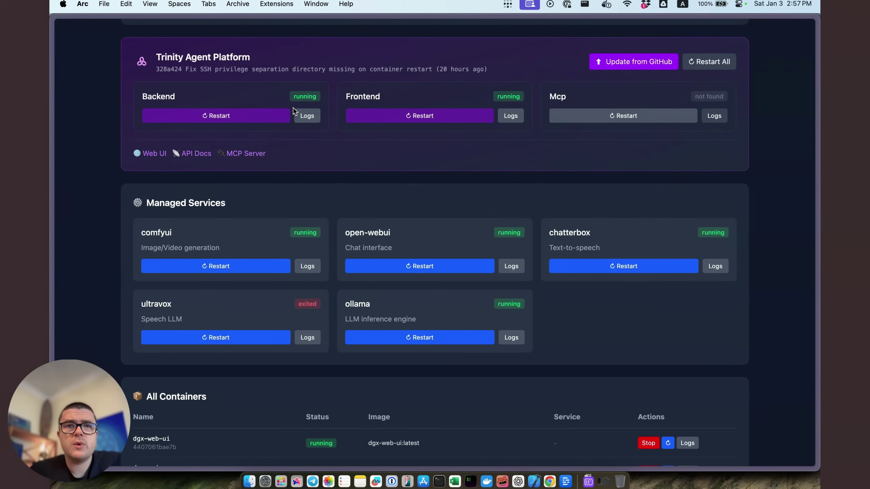
pyautogui.moveTo(156, 57); pyautogui.dragTo(301, 58)
pyautogui.click(301, 58)
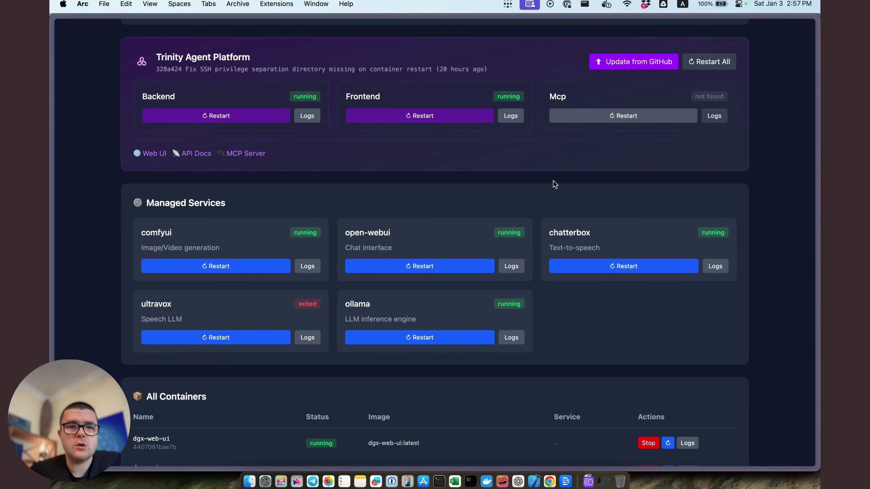
pyautogui.scroll(-1, 555, 184)
pyautogui.scroll(-10, 555, 184)
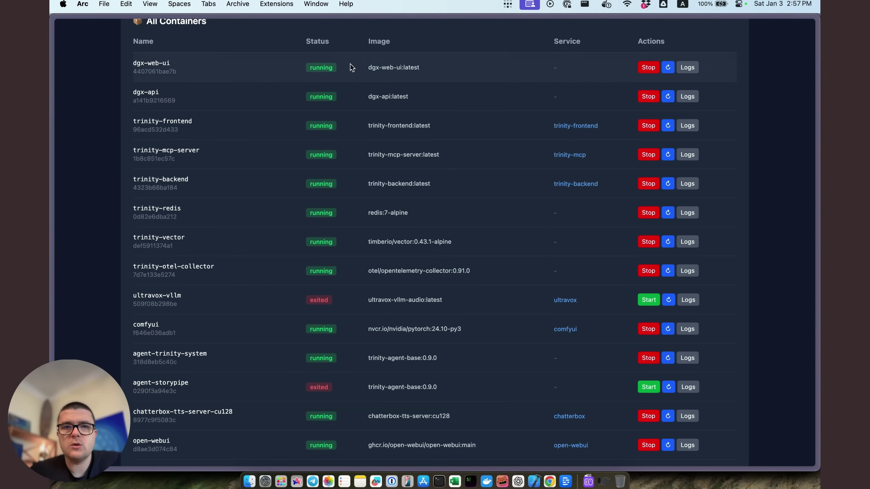
pyautogui.scroll(-1, 351, 365)
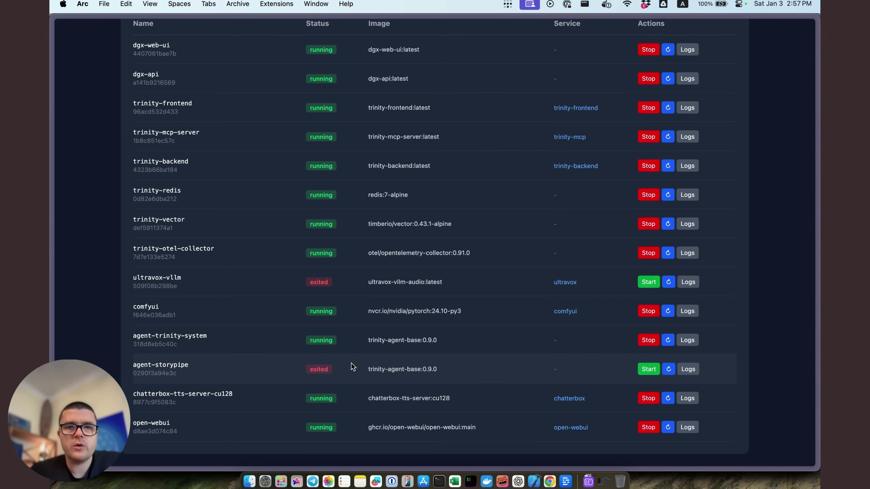
pyautogui.scroll(11, 351, 365)
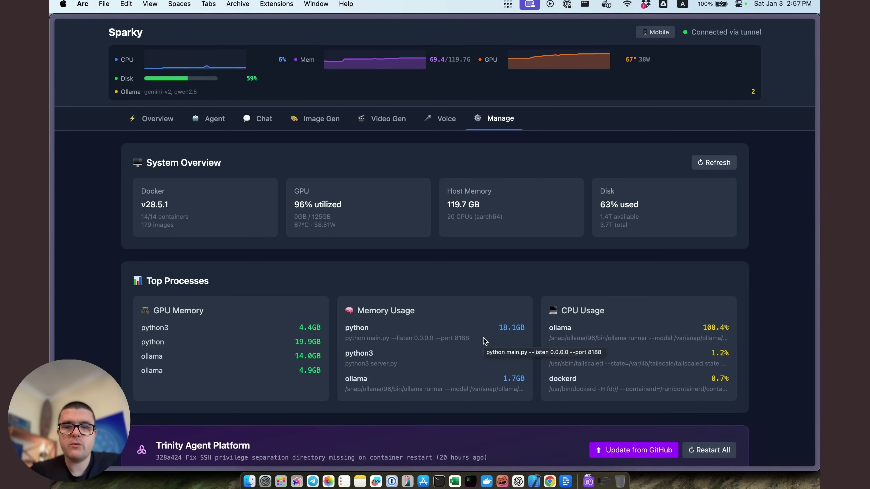
# In iPhone Mirroring, cycle the mobile Sparky app through Agent, Chat, Image and Status, ending on Agent.
pyautogui.click(408, 481)
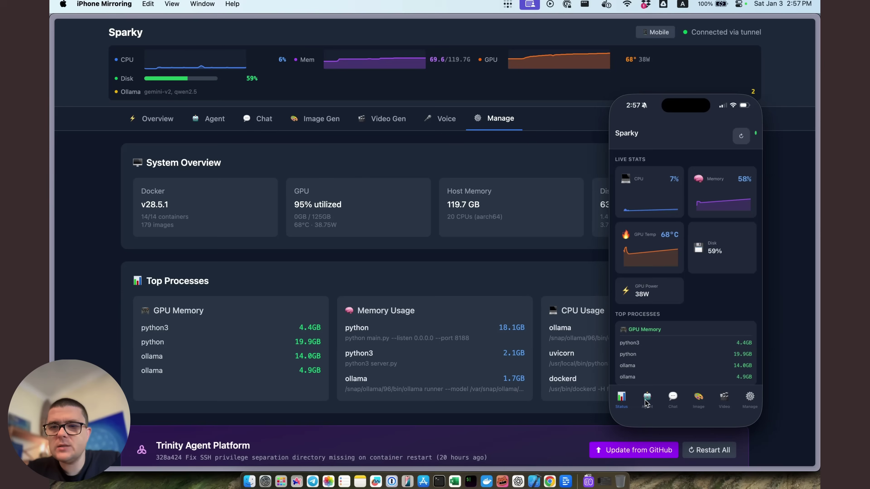
pyautogui.click(647, 399)
pyautogui.click(672, 398)
pyautogui.click(698, 399)
pyautogui.click(622, 401)
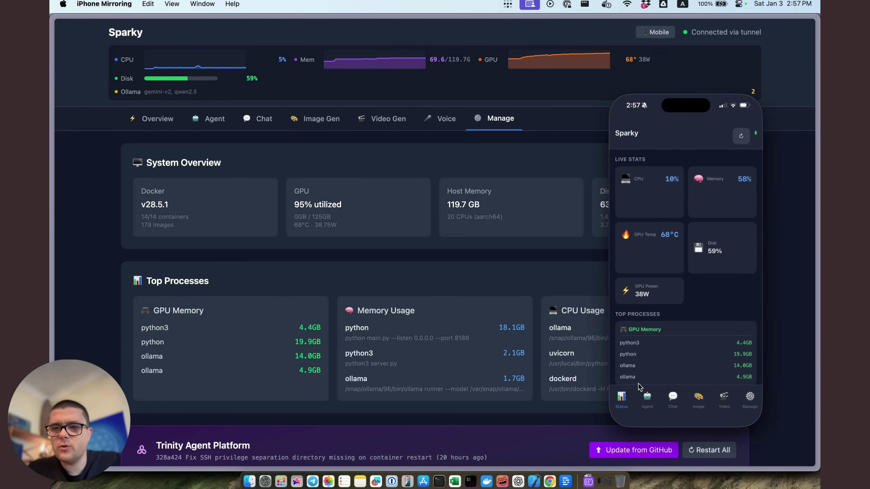
pyautogui.click(650, 401)
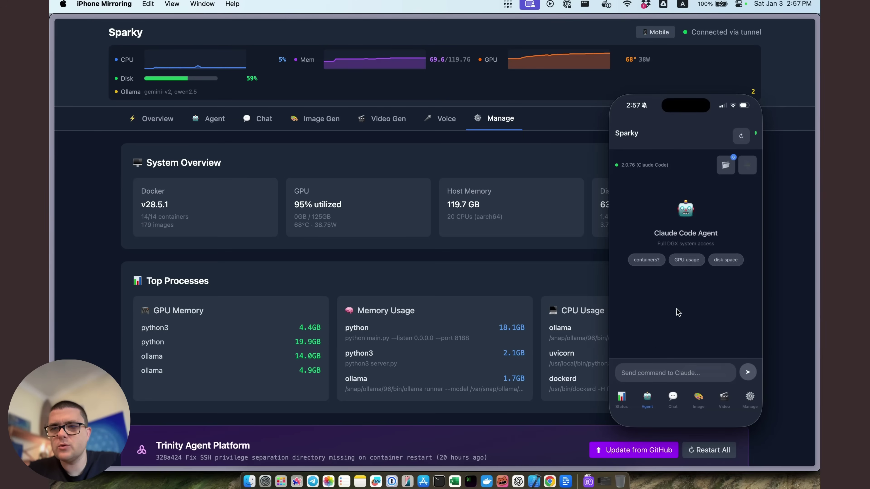
pyautogui.click(673, 397)
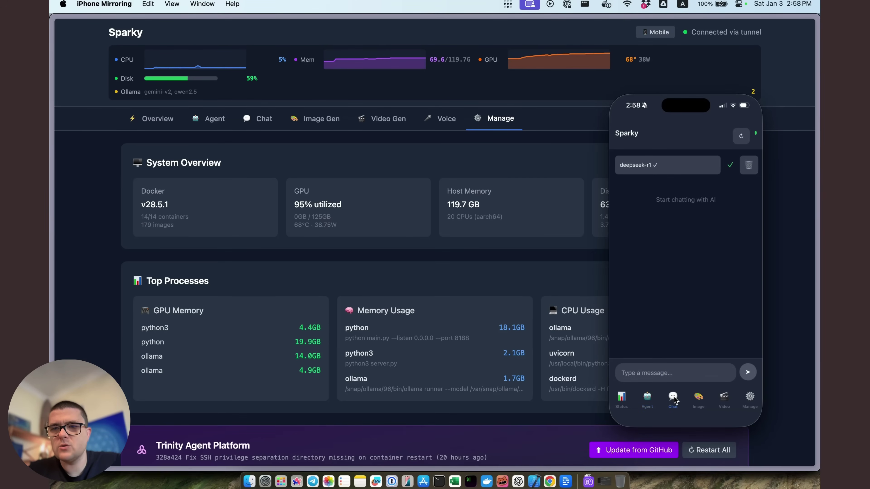
pyautogui.click(700, 400)
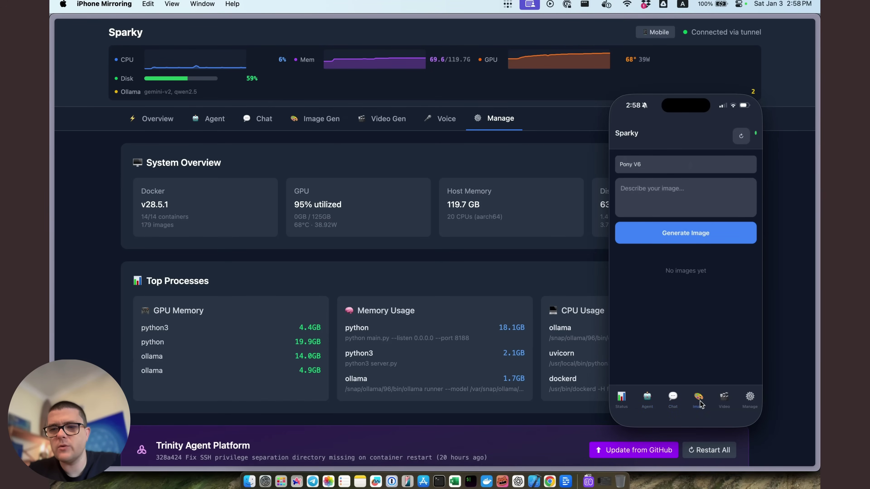
pyautogui.click(647, 401)
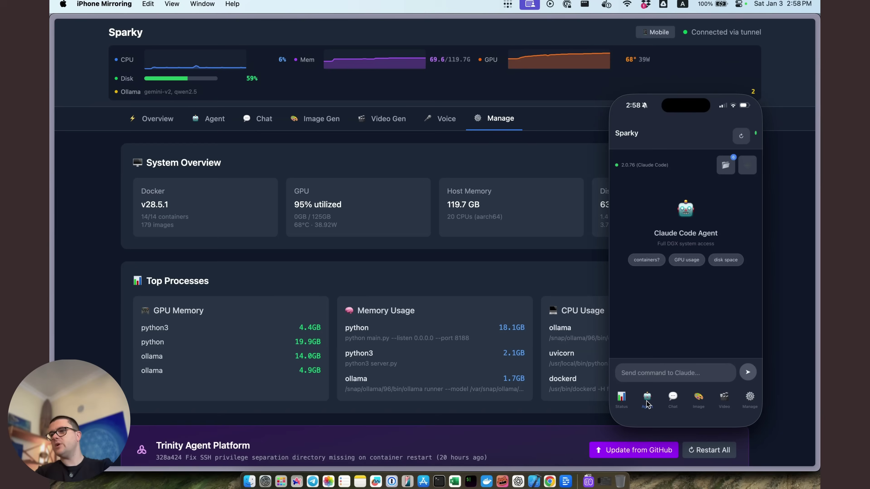